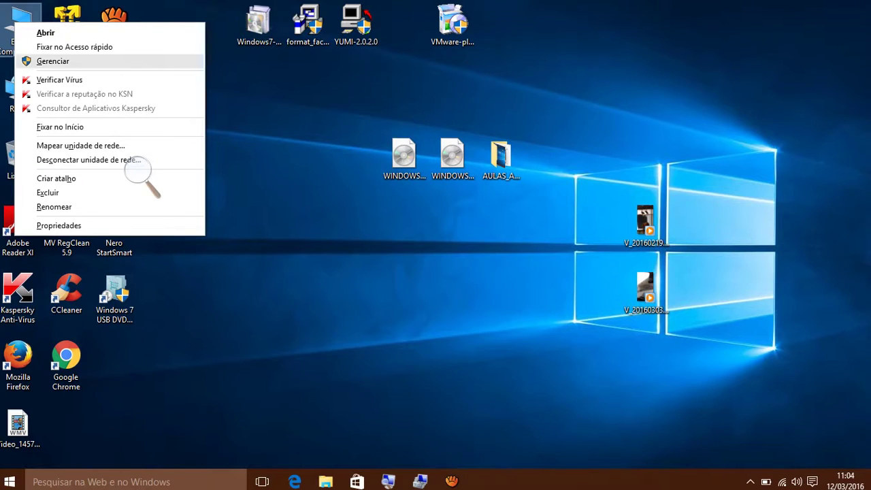
Step: Open Device Manager within Computer Management and expand the network adapters category
key("Return")
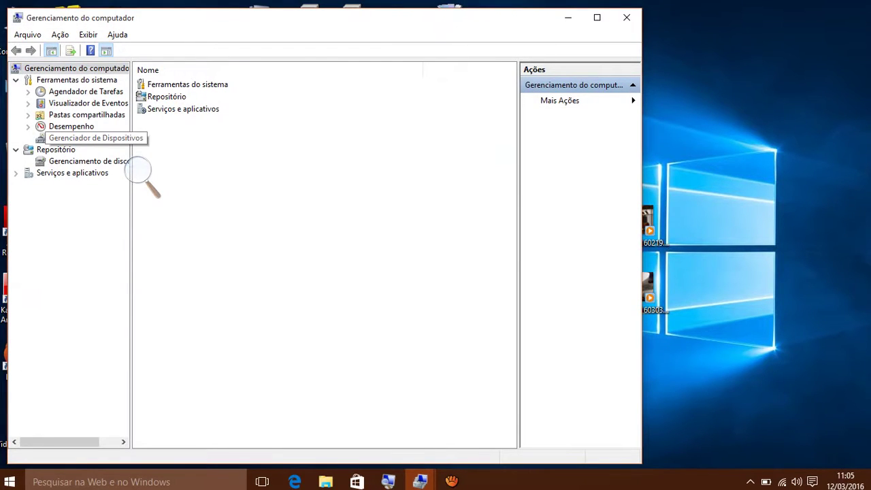
left_click(89, 138)
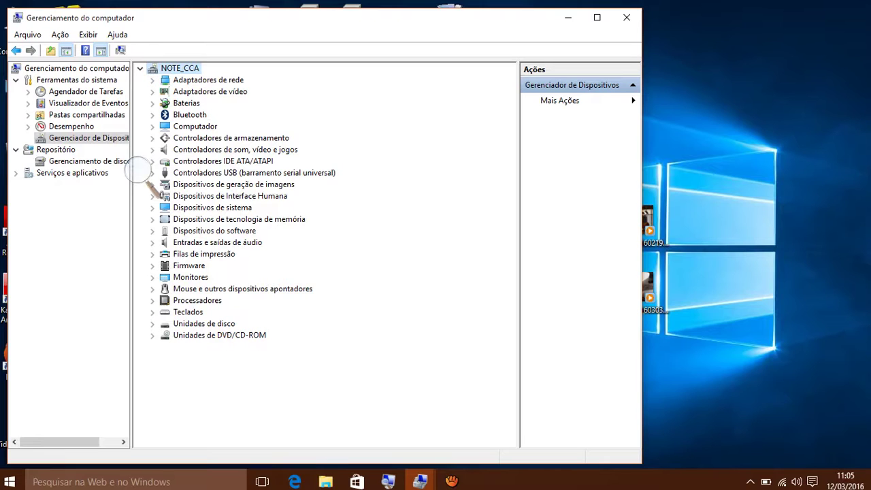
key("Right")
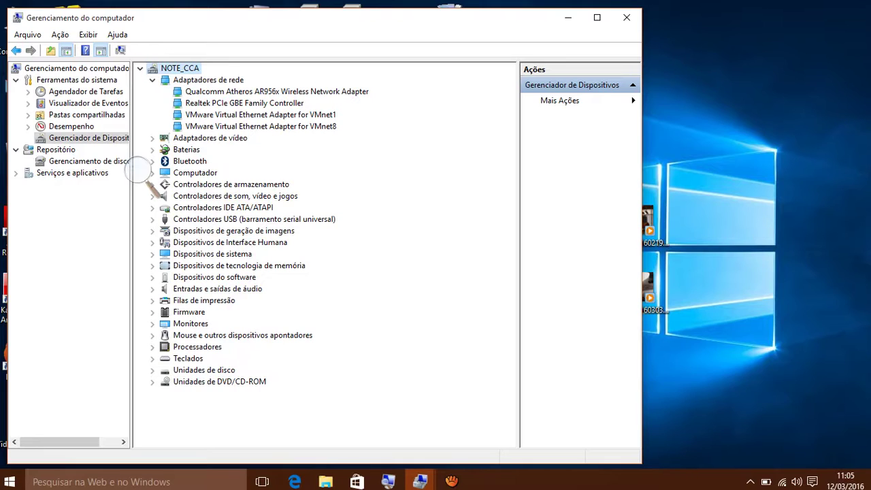
Step: Open the properties of the Realtek PCIe GBE Family Controller and view its driver information
key("Down")
key("Down")
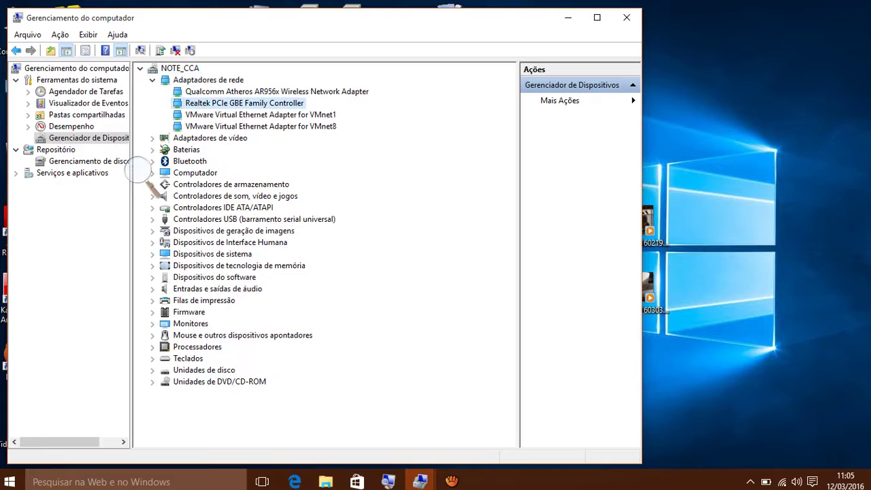
key("shift+F10")
key("Down")
key("Down")
key("Down")
key("Down")
key("Down")
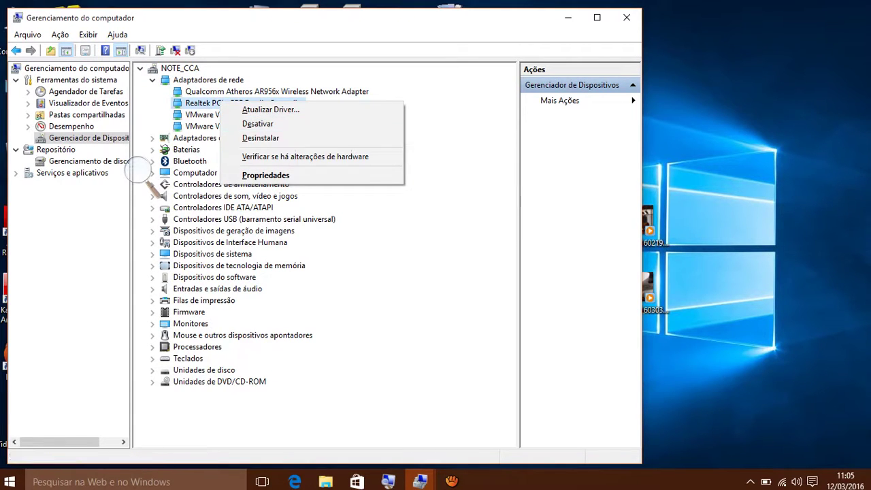
key("Return")
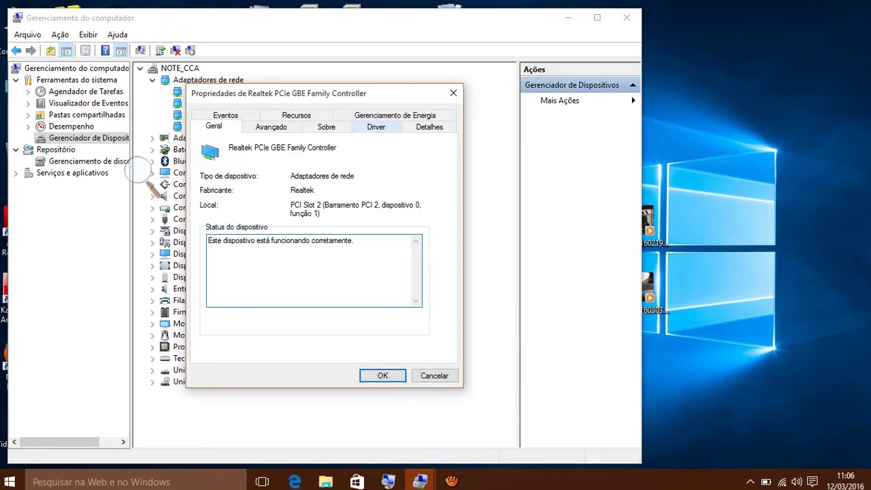
left_click(376, 127)
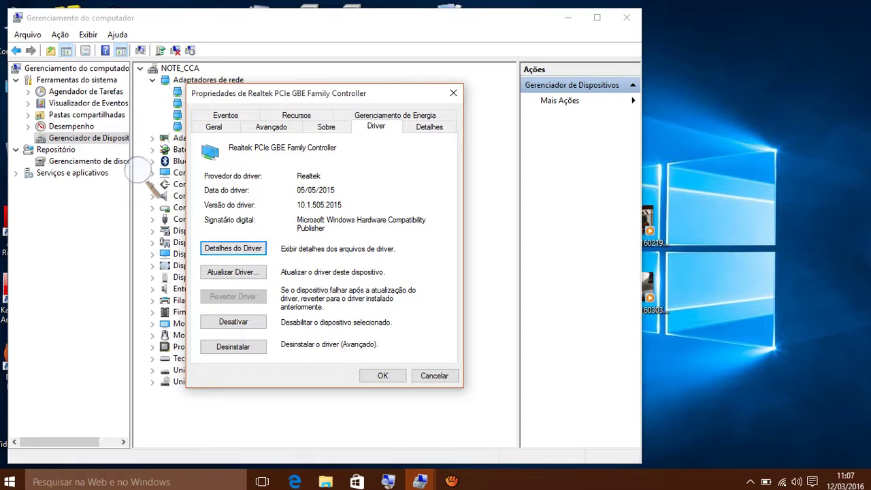
Step: Start a manual driver update for the Realtek adapter, set the AULAS folder on the Desktop as the search location, and close the wizard
left_click(233, 271)
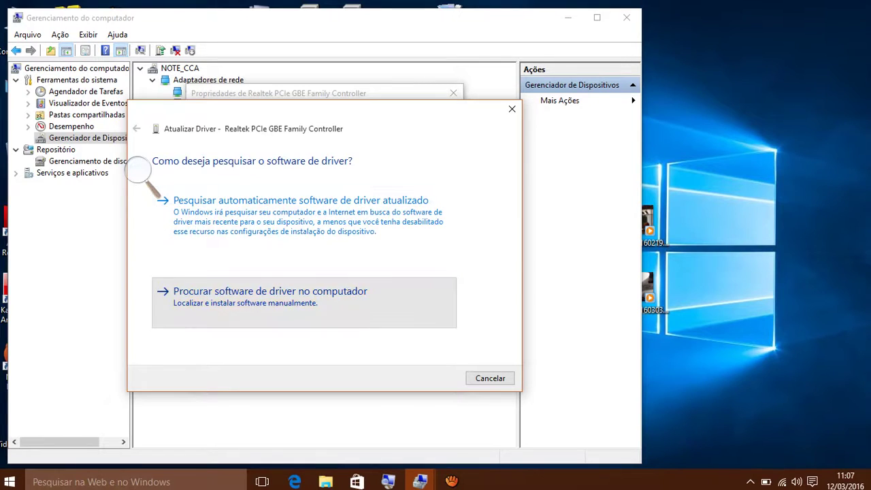
left_click(271, 291)
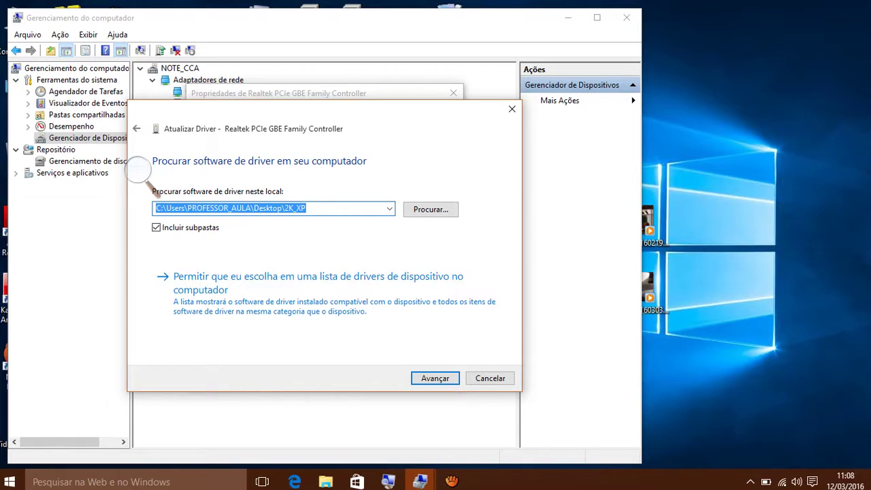
key("alt+r")
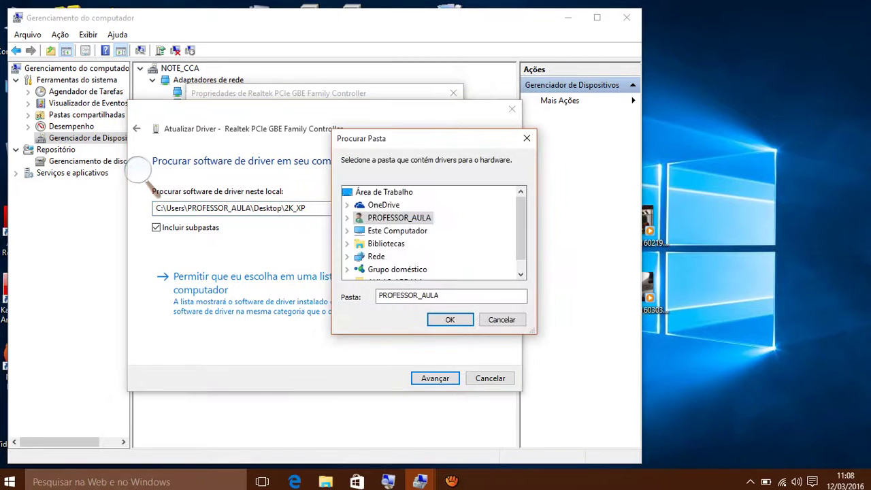
left_click(384, 192)
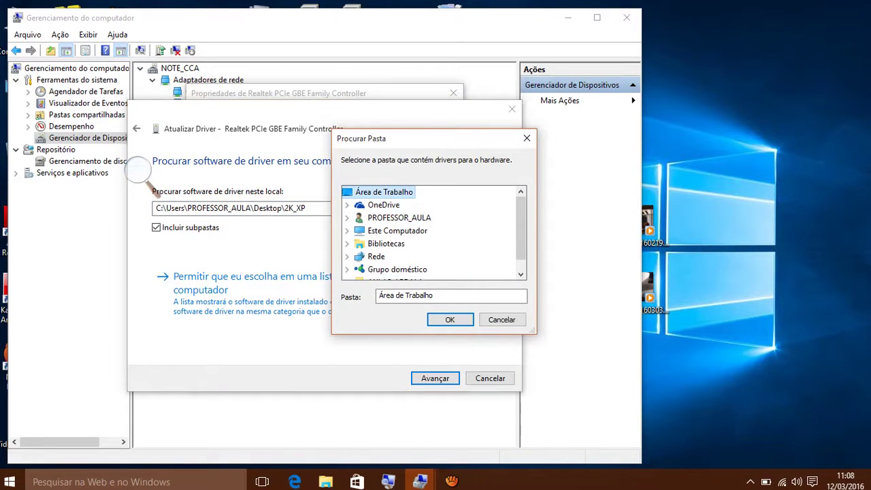
scroll(521, 232, "down", 1)
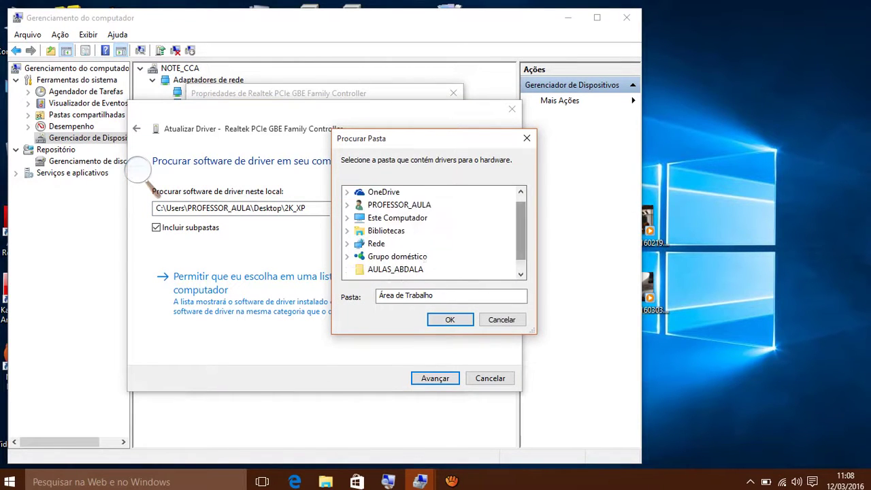
left_click(395, 269)
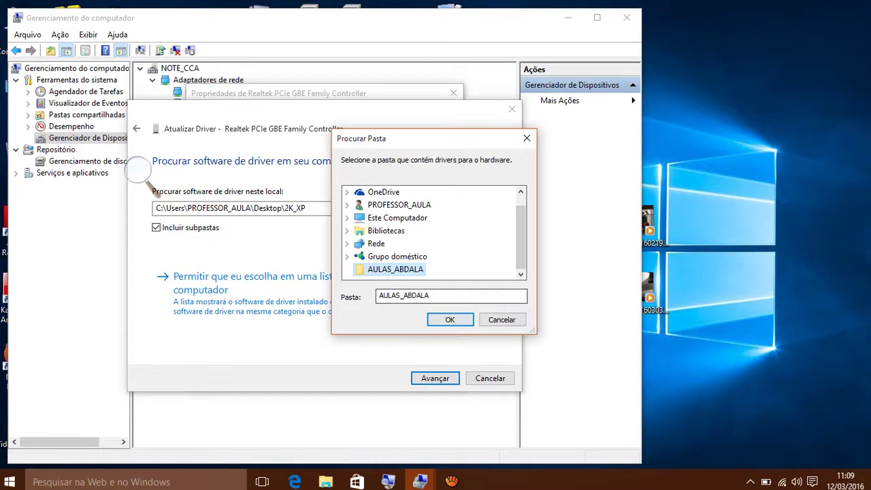
key("Return")
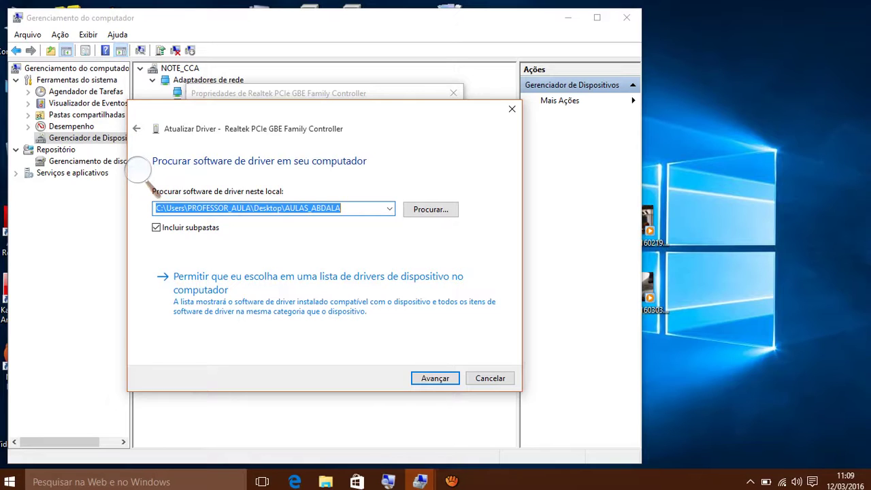
left_click(512, 109)
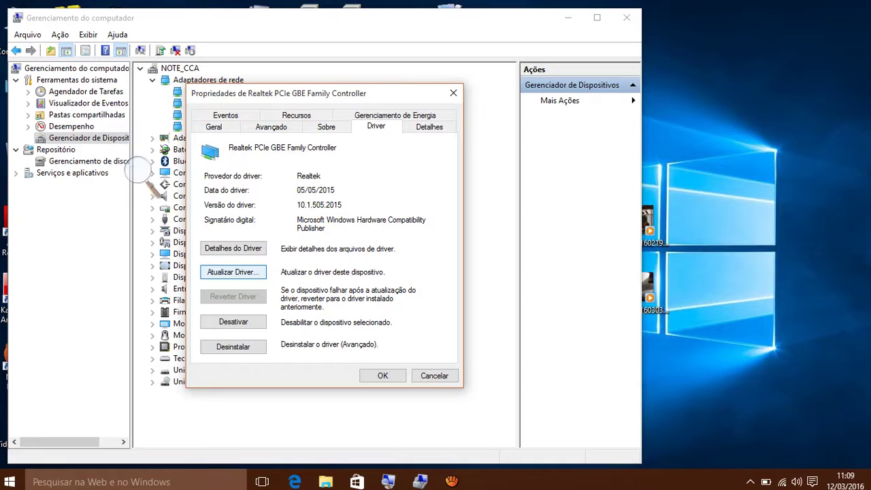
Step: Restart the manual driver update, list the compatible drivers available on the computer, and magnify the screen to 300%
key("Return")
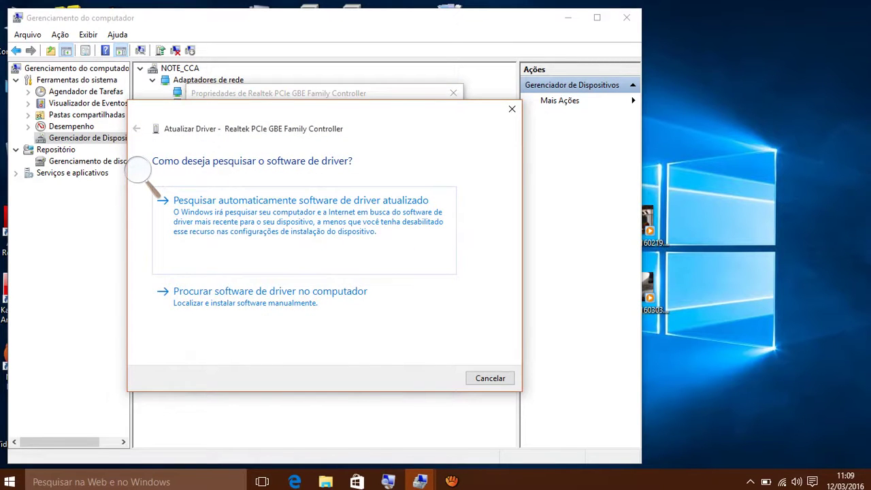
key("Tab")
key("Return")
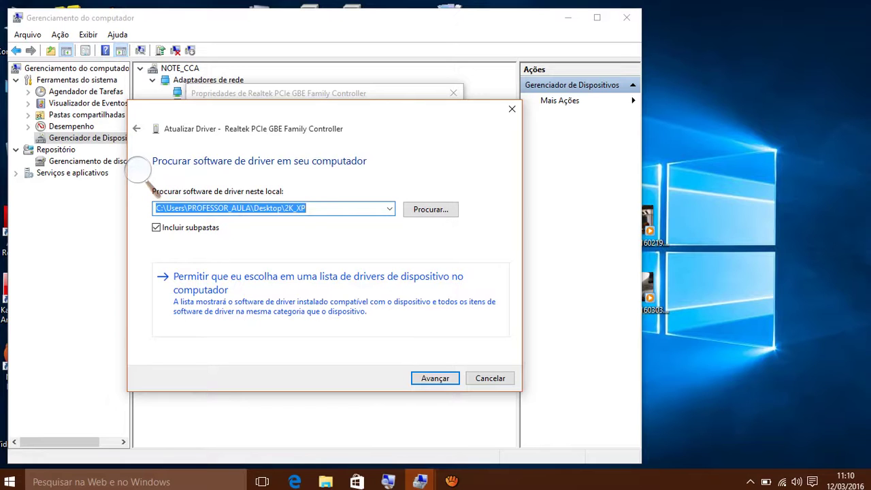
key("Return")
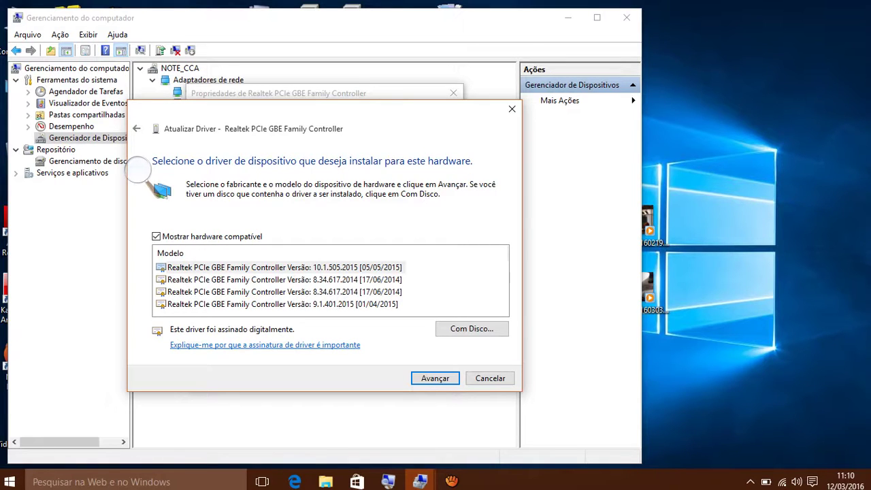
key("super+plus")
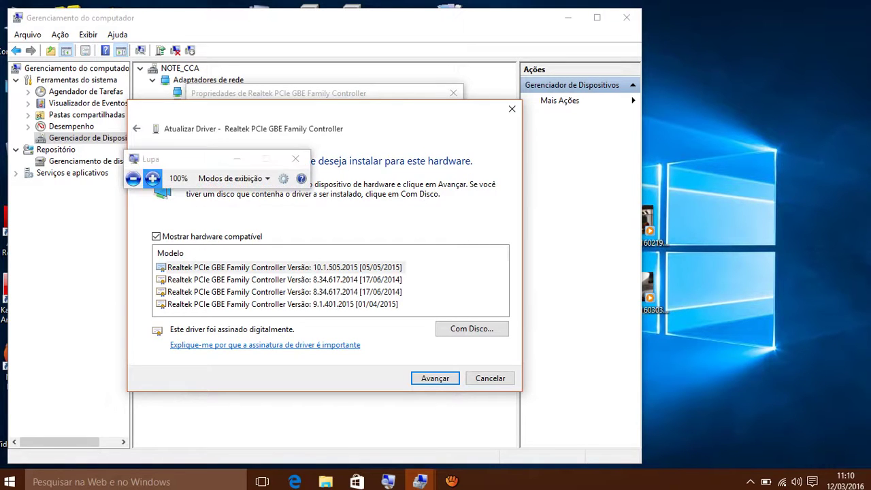
left_click(150, 177)
left_click(150, 176)
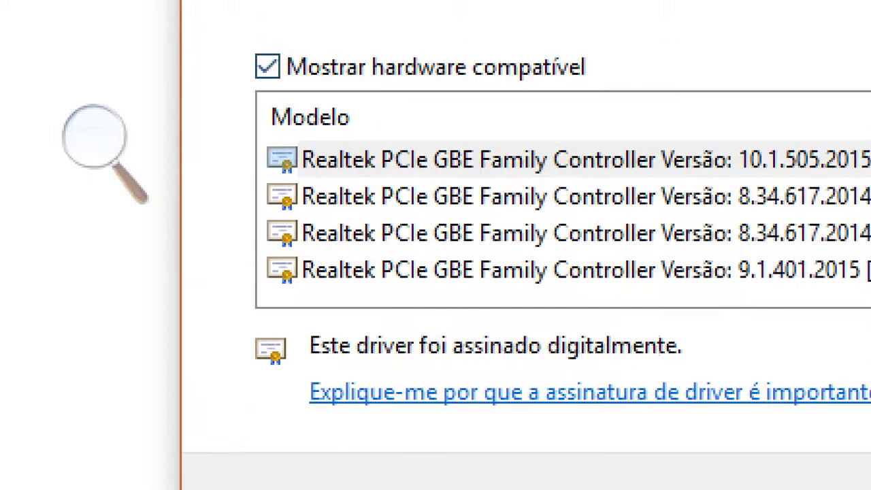
Step: Include non-compatible hardware in the driver list, choose Realtek Semiconductor Corp and a Realtek 8185 Extensible model, and cancel the update
left_click(267, 66)
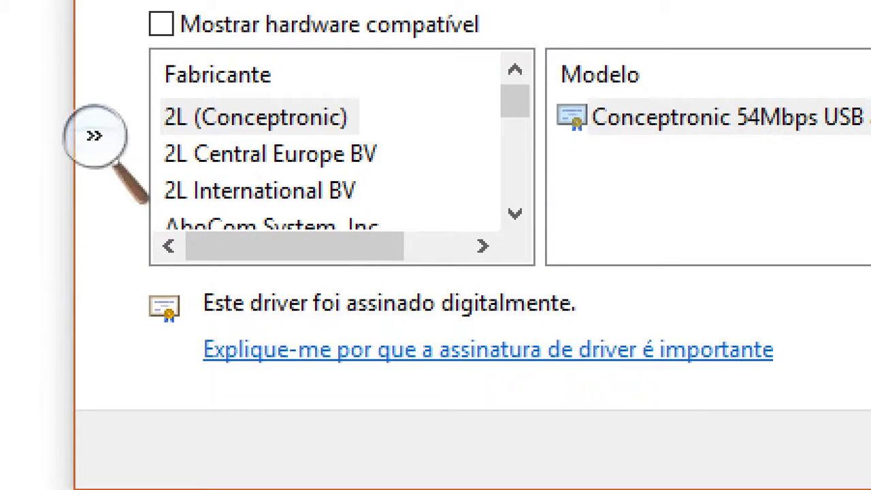
left_click_drag(515, 101, 514, 163)
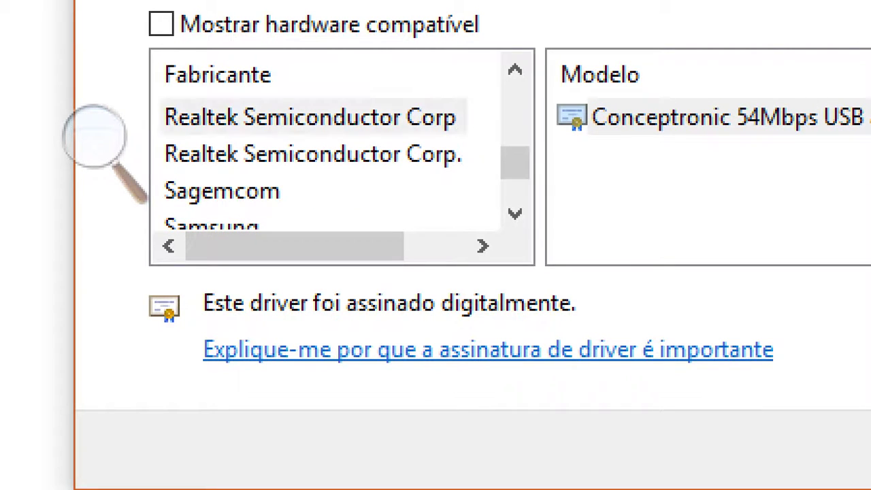
left_click(309, 117)
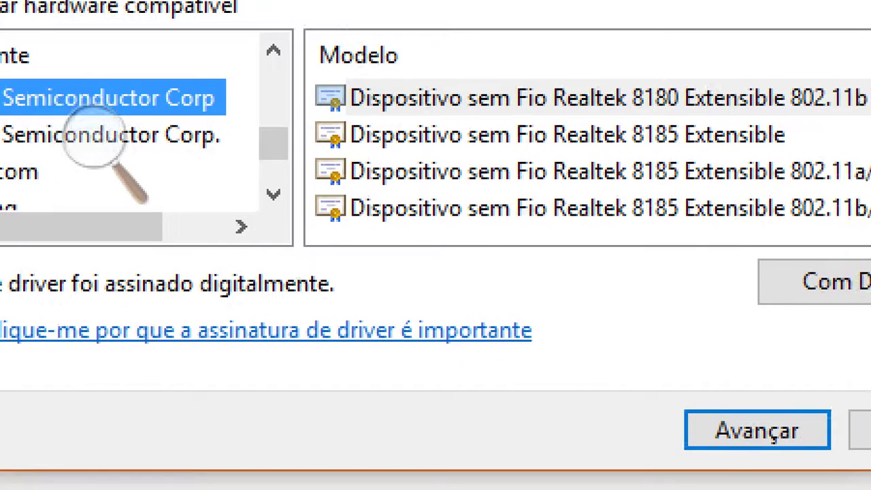
left_click(544, 171)
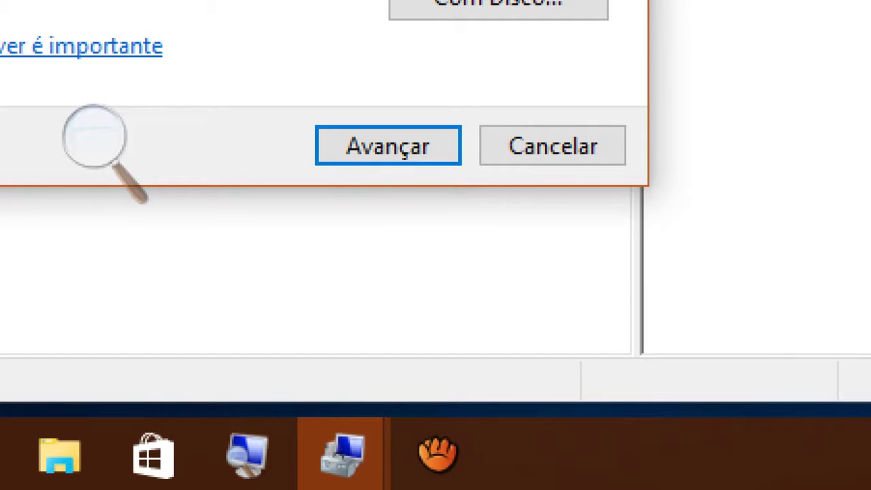
left_click(553, 146)
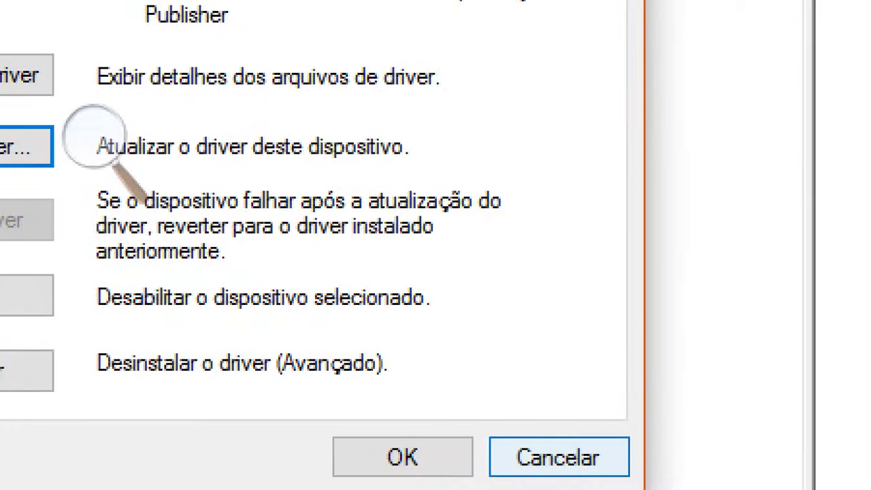
Step: Close the adapter properties and Computer Management, and return the Magnifier to 100%
key("Escape")
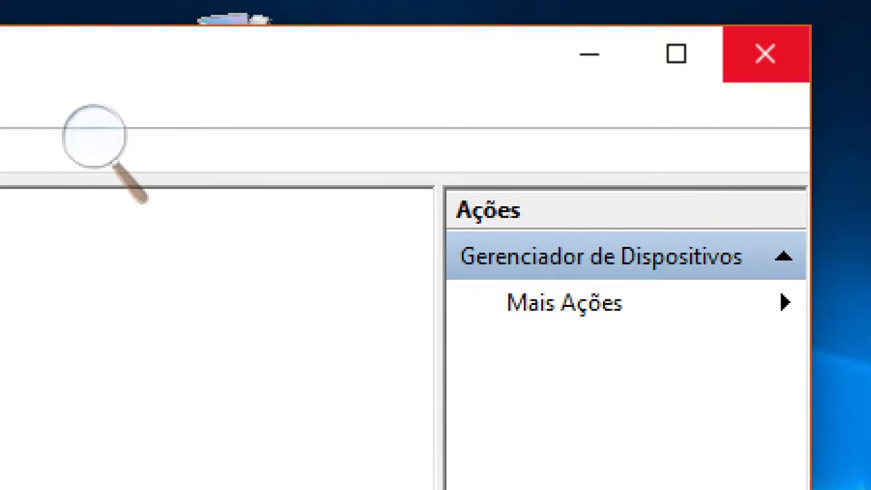
left_click(765, 54)
left_click(94, 136)
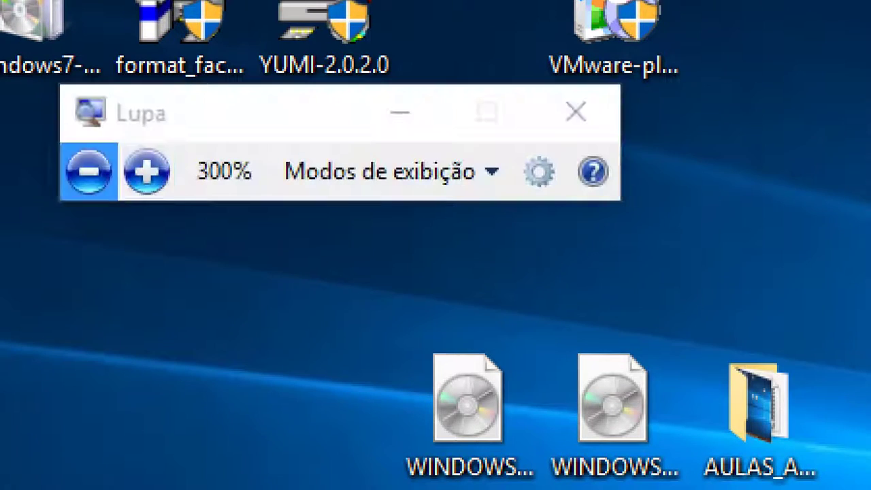
left_click(88, 171)
left_click(88, 172)
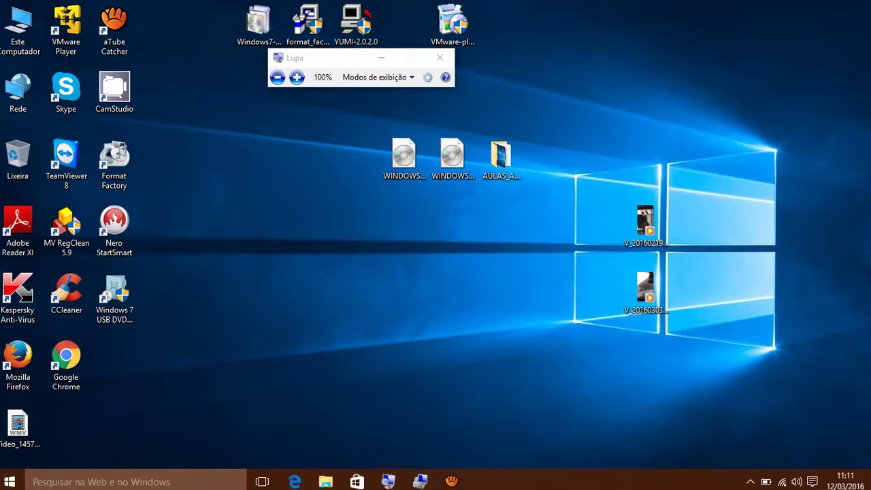